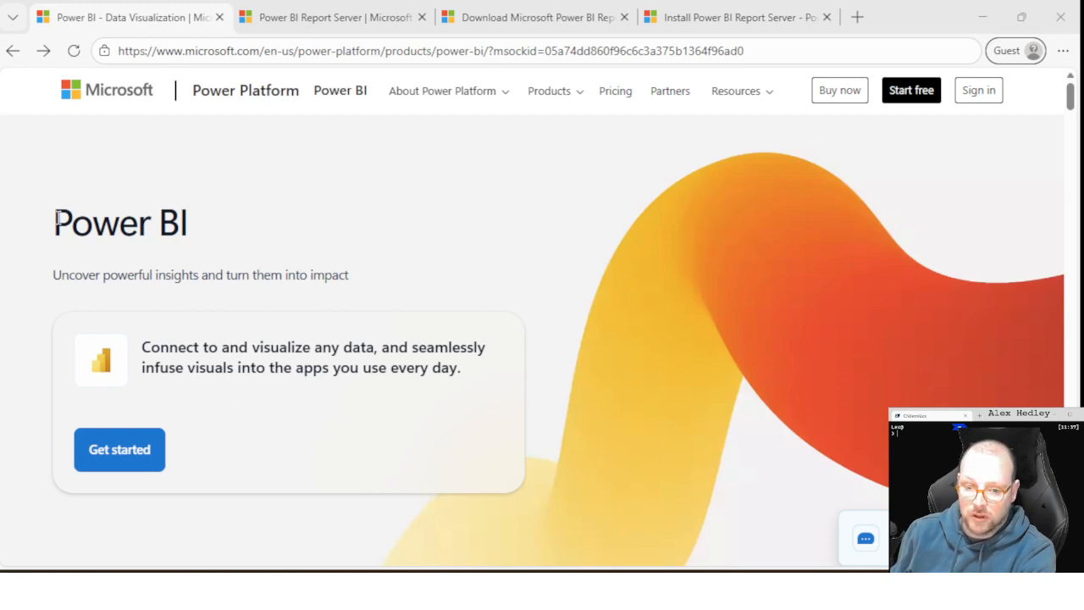
left_click_drag(54, 214, 255, 231)
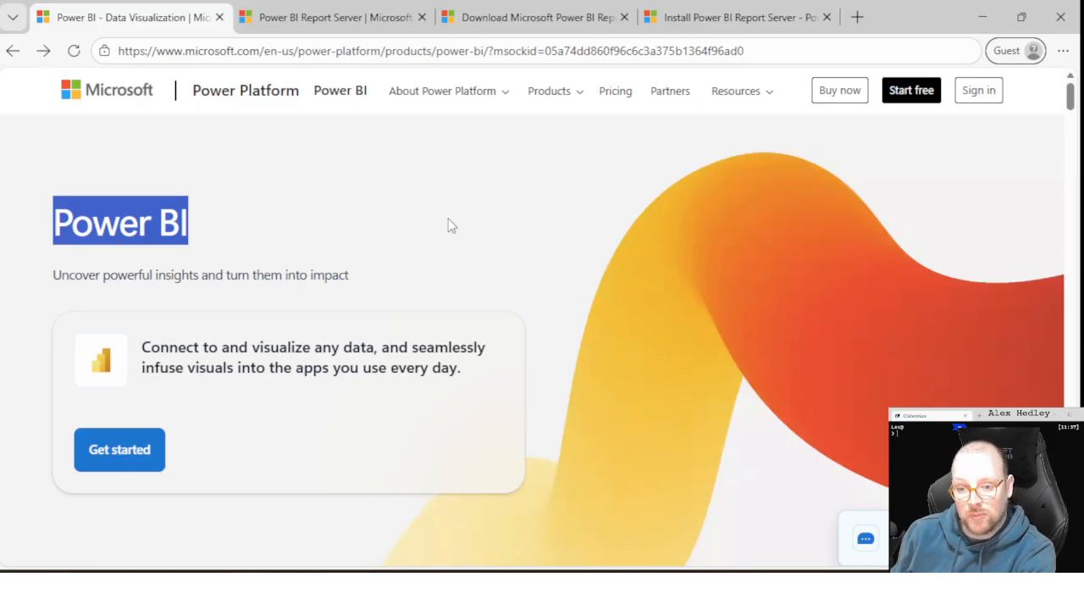
left_click(435, 226)
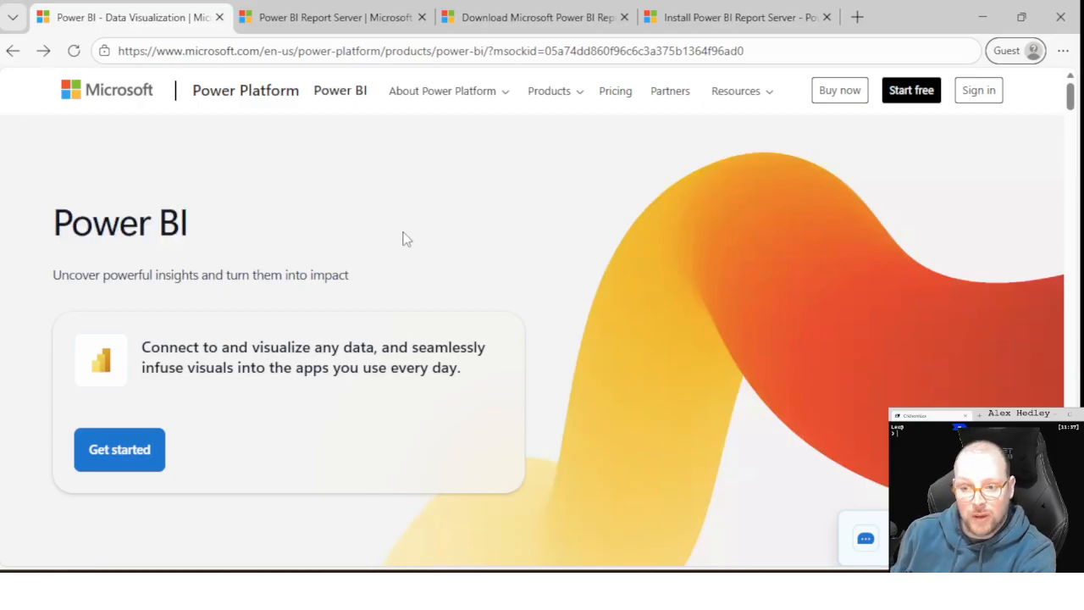
left_click(502, 100)
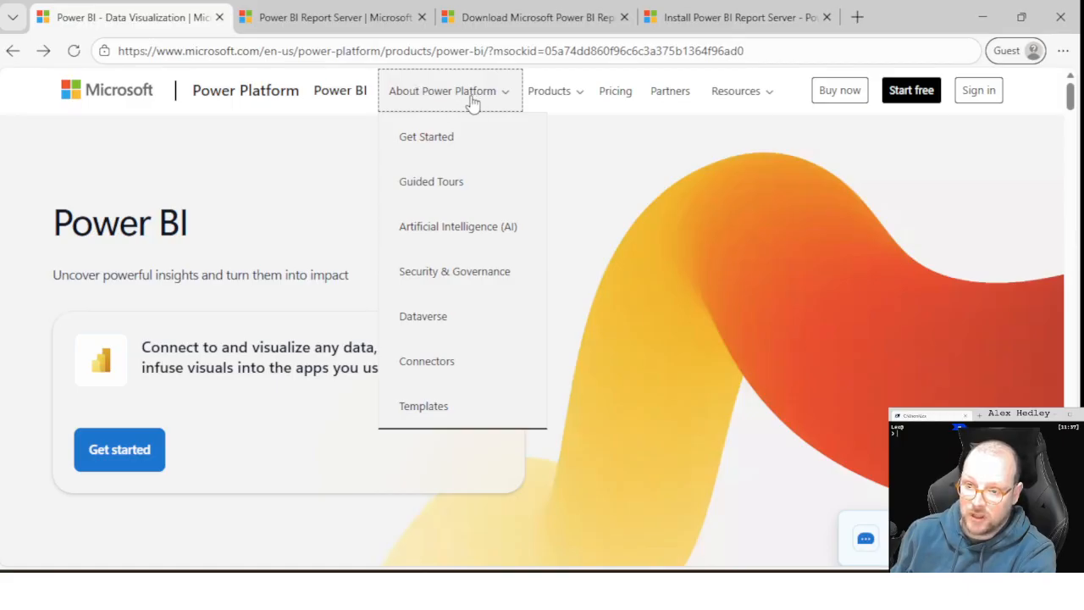
left_click(574, 100)
left_click(581, 149)
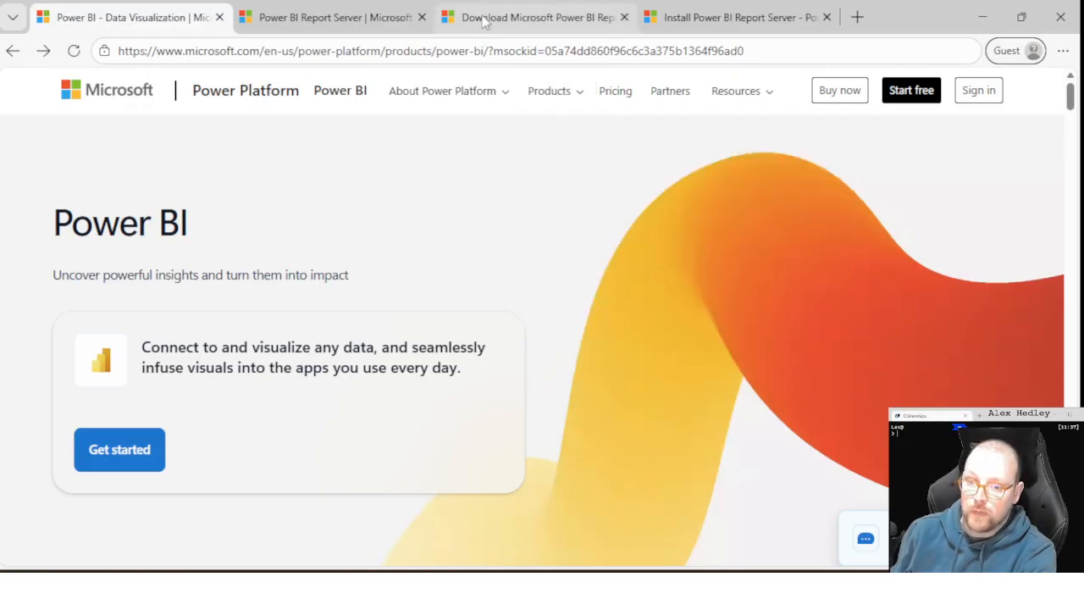
- Look through the Power BI Report Server product page, including its overview, how it works, plans and resources sections
left_click(354, 24)
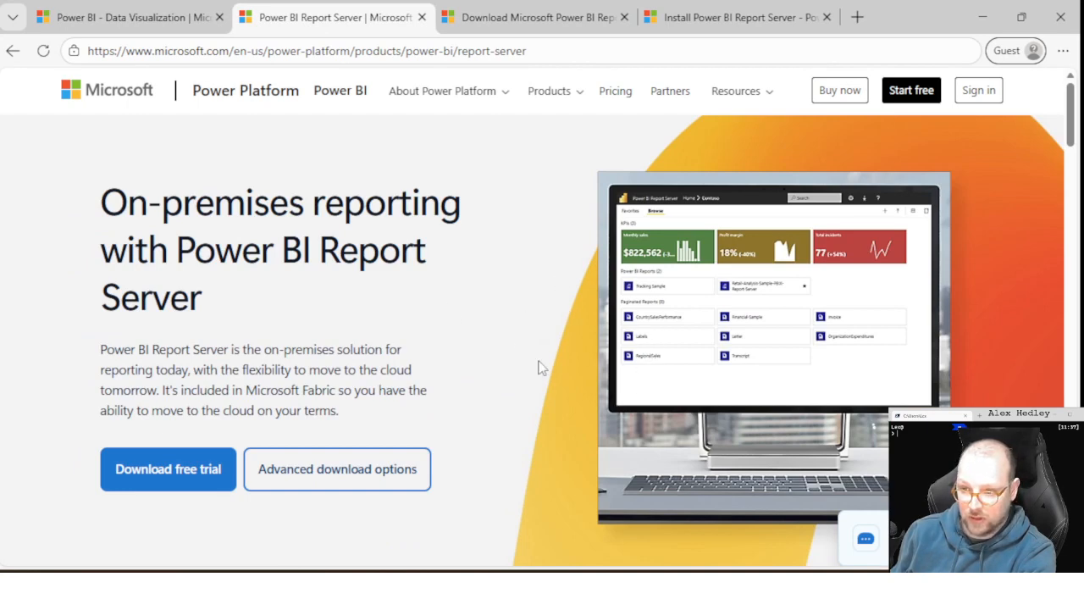
scroll(562, 330, "down", 5)
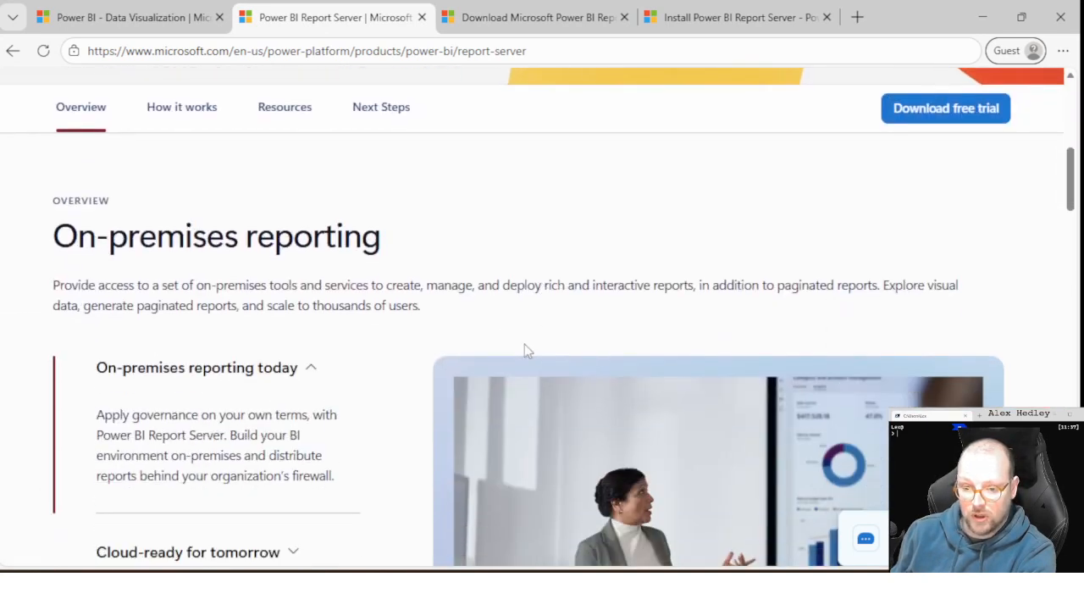
scroll(347, 309, "down", 10)
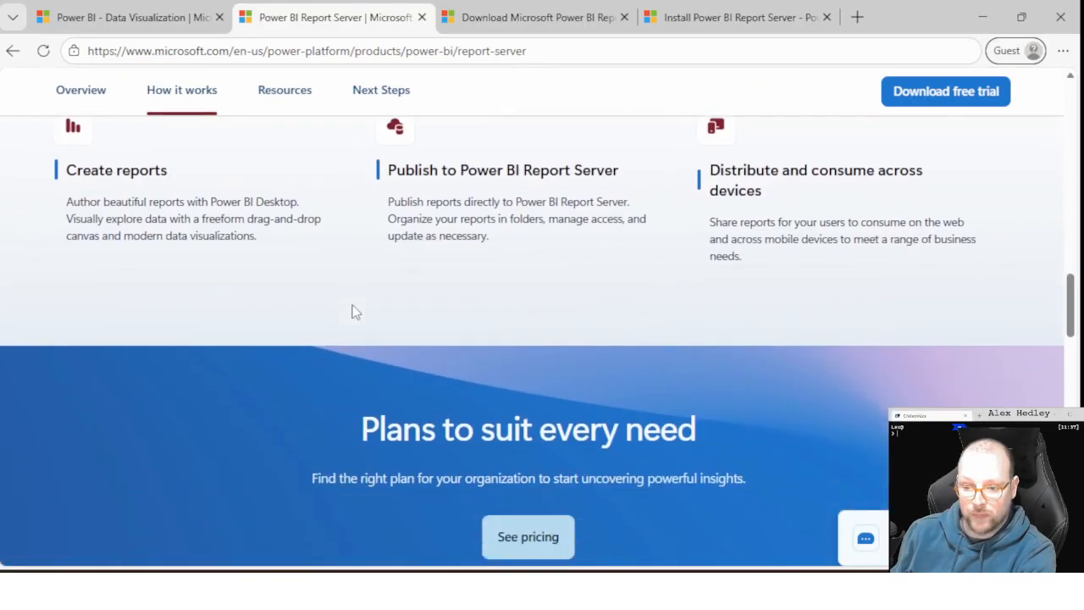
scroll(352, 313, "down", 5)
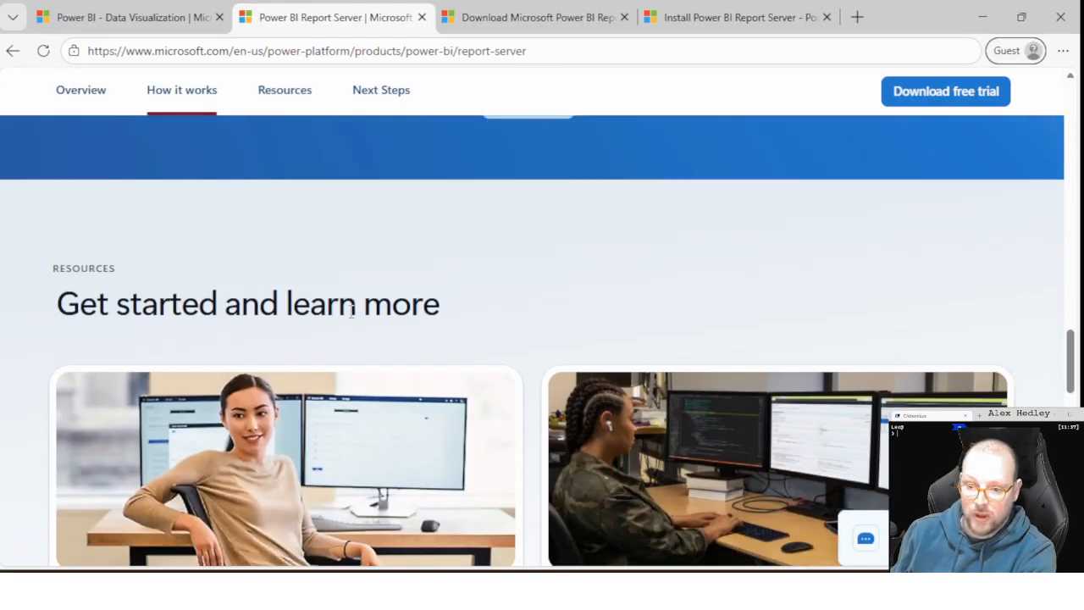
scroll(353, 312, "up", 5)
scroll(639, 464, "down", 2)
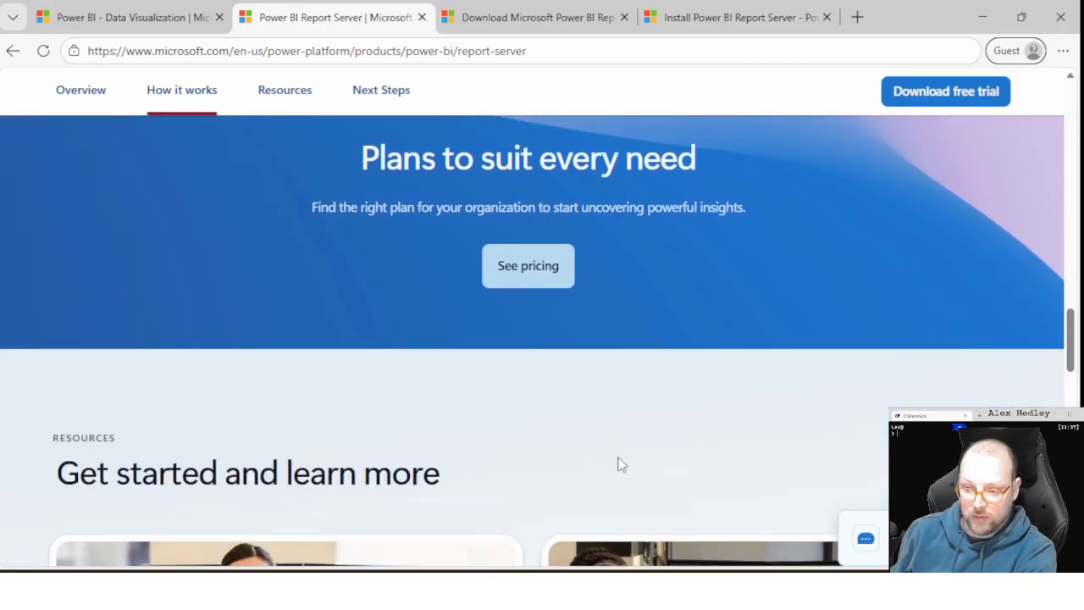
scroll(531, 432, "down", 12)
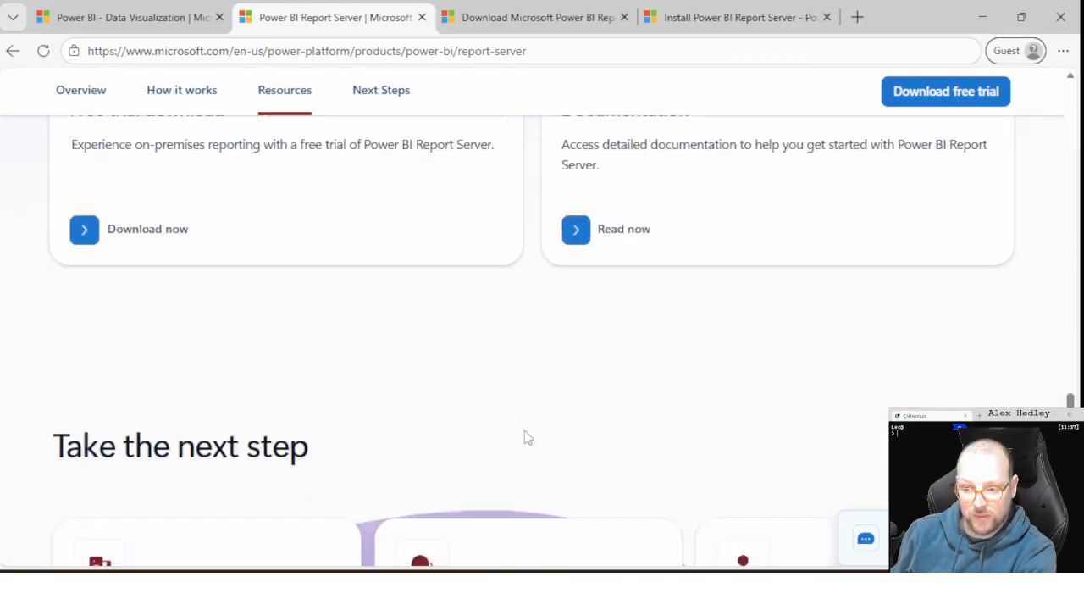
scroll(525, 437, "up", 5)
scroll(524, 434, "up", 20)
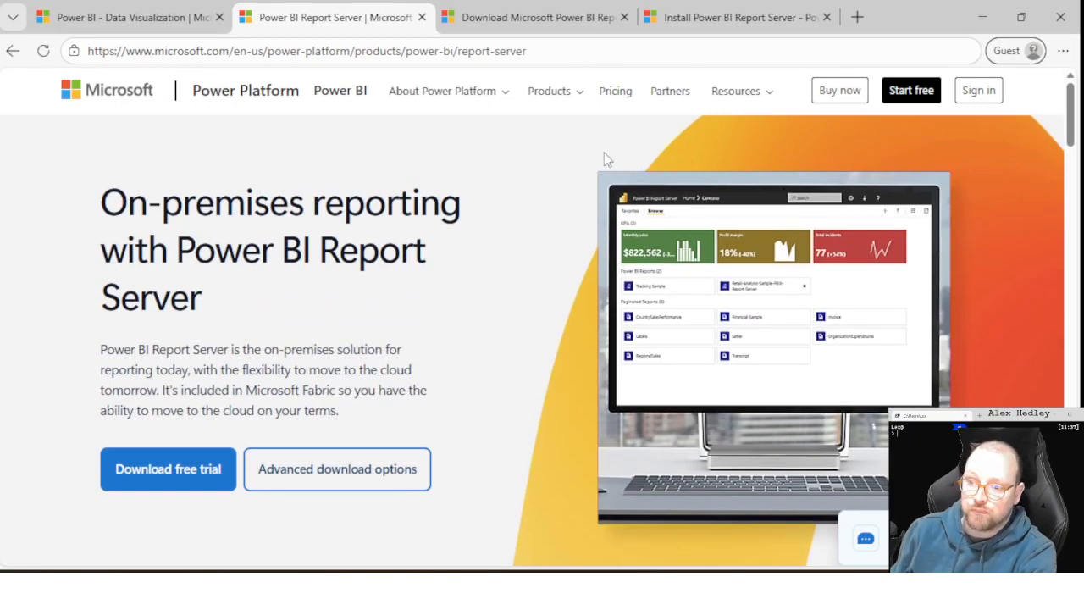
- Read the Install Power BI Report Server article through the product key and installer download sections
left_click(688, 18)
scroll(645, 232, "up", 8)
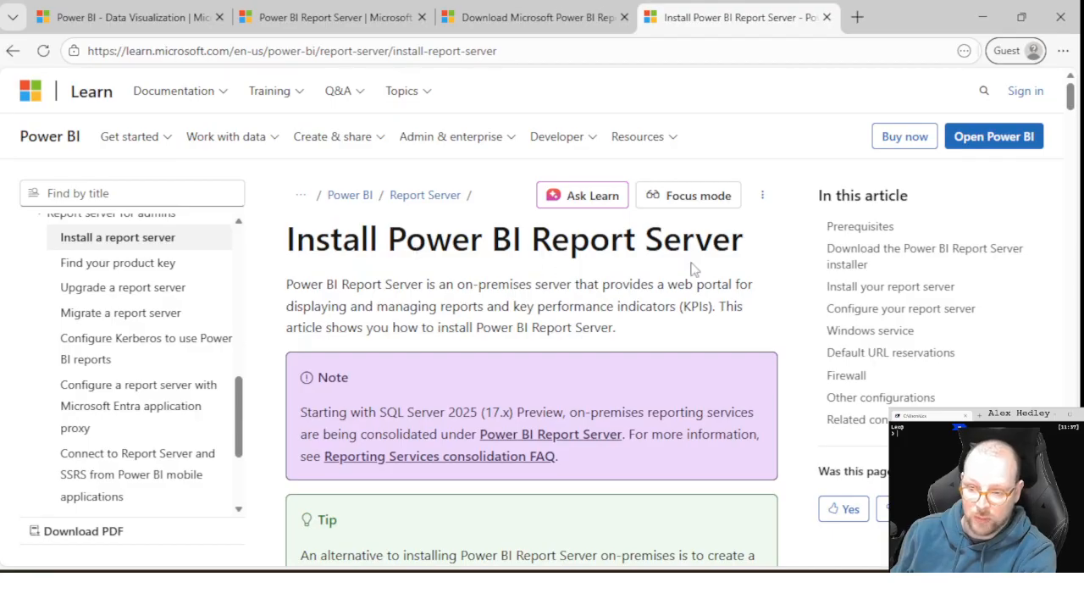
scroll(691, 269, "down", 8)
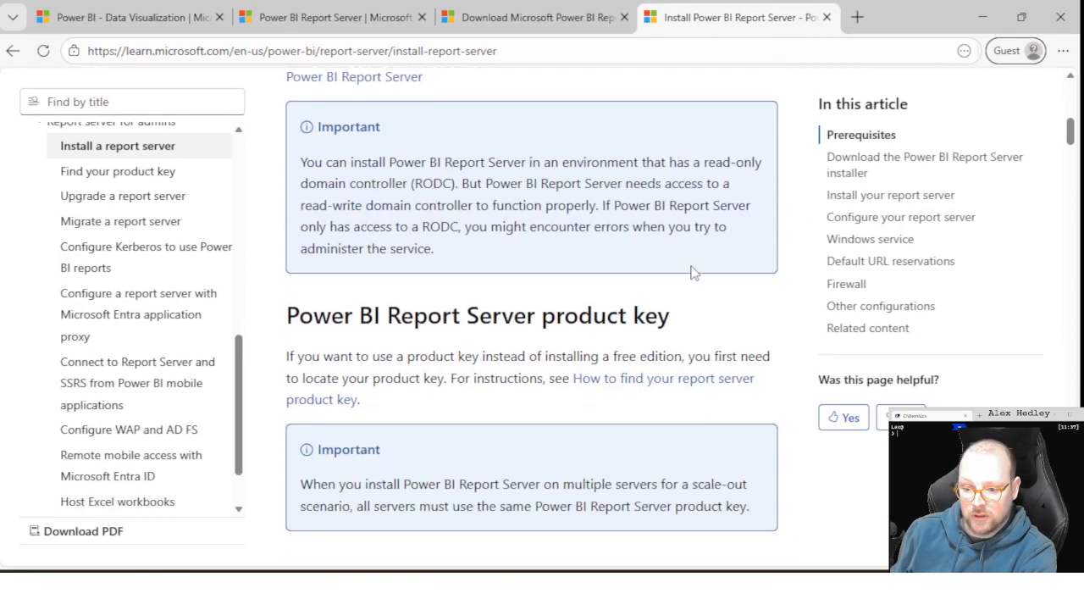
scroll(691, 271, "down", 4)
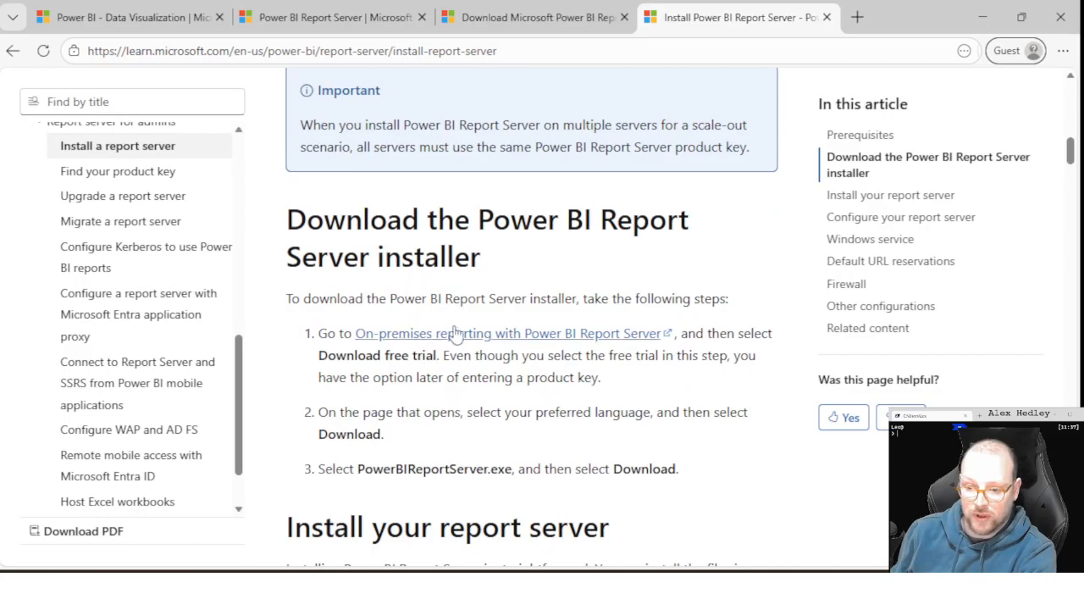
- Examine the Power BI Report Server download page's install instructions and the installer file names in its details
left_click(567, 22)
scroll(494, 322, "down", 3)
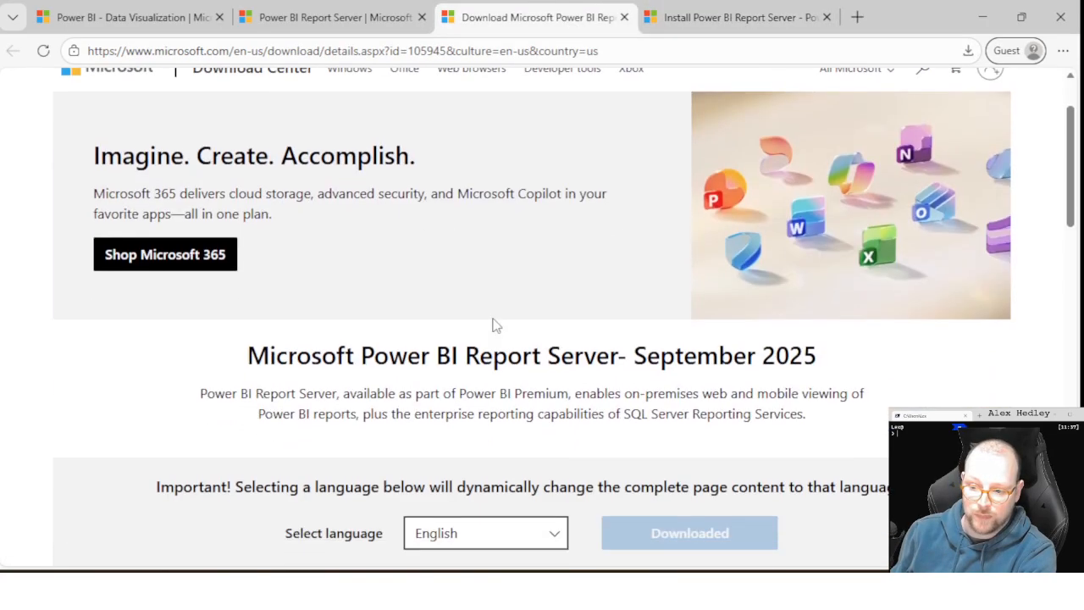
scroll(476, 271, "down", 1)
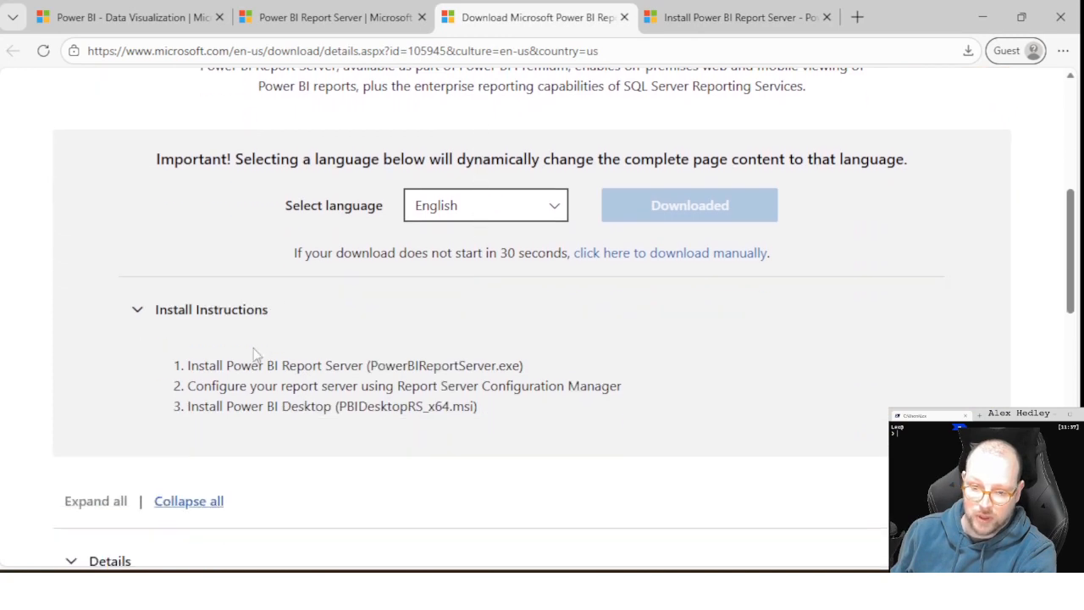
left_click(140, 312)
left_click(142, 315)
scroll(397, 428, "down", 3)
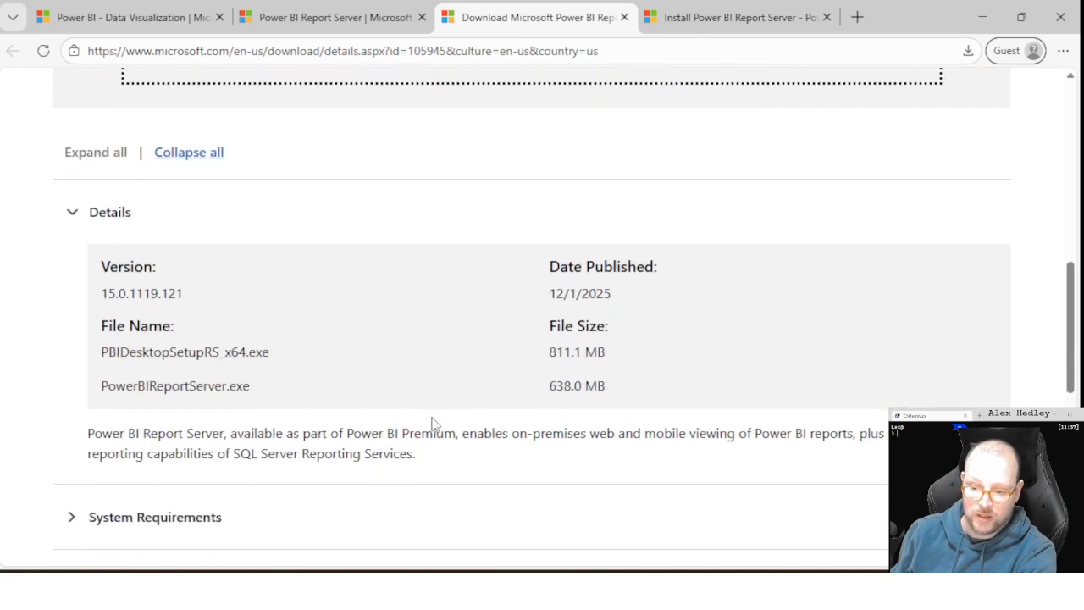
left_click_drag(121, 387, 343, 411)
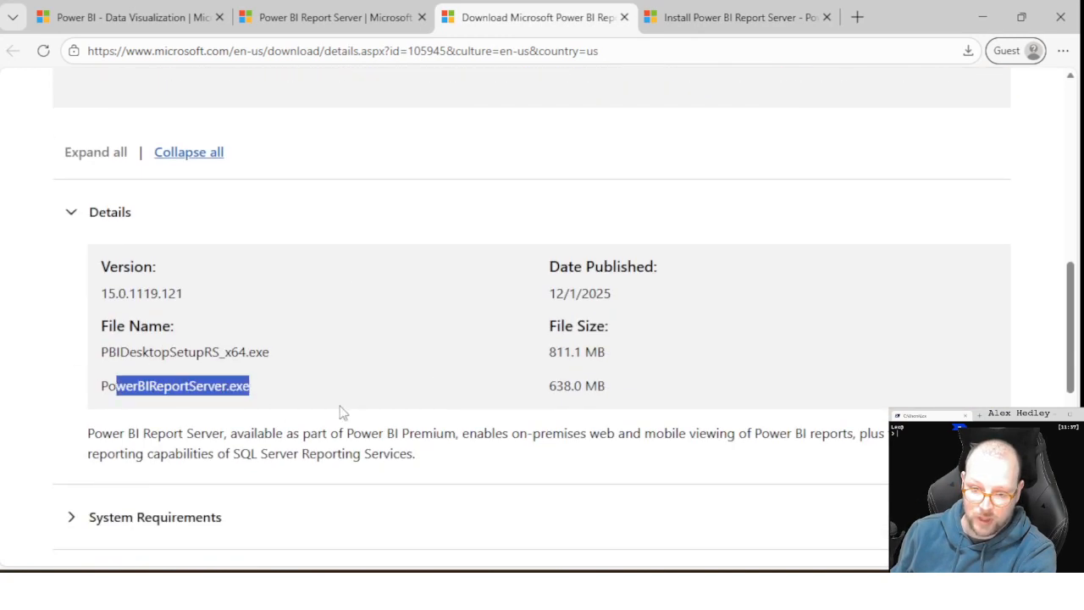
left_click(159, 354)
double_click(158, 354)
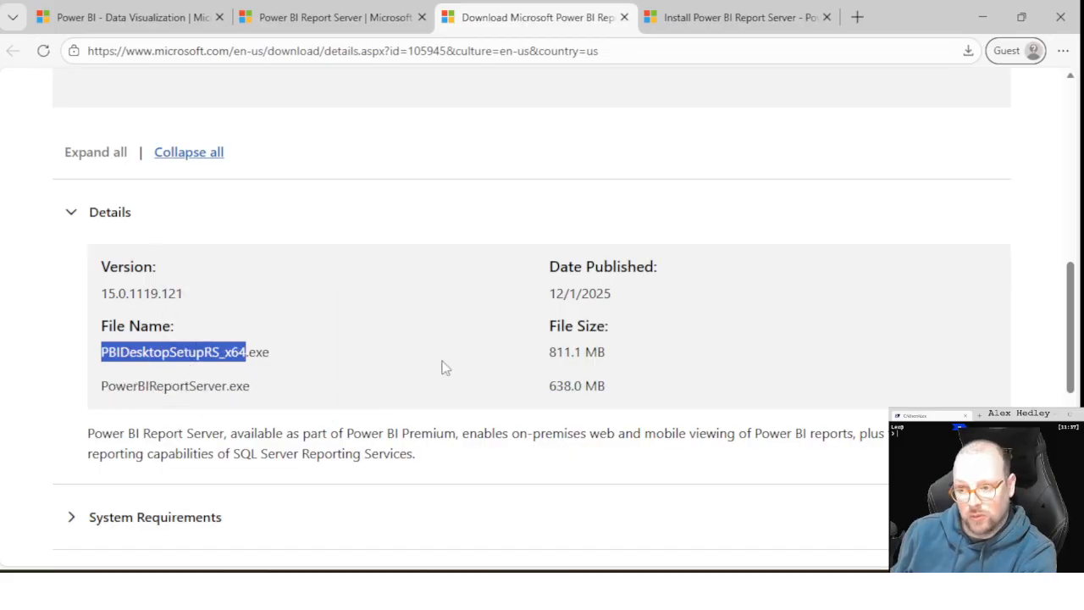
scroll(441, 366, "up", 8)
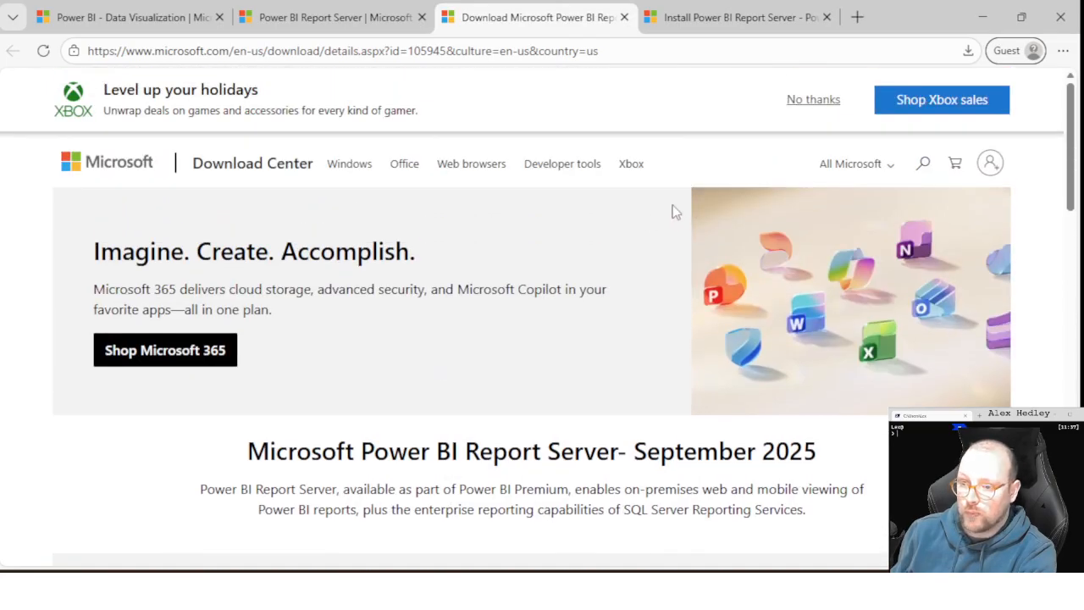
- Switch to the Downloads folder in File Explorer and run PowerBIReportServer.exe
left_click(720, 19)
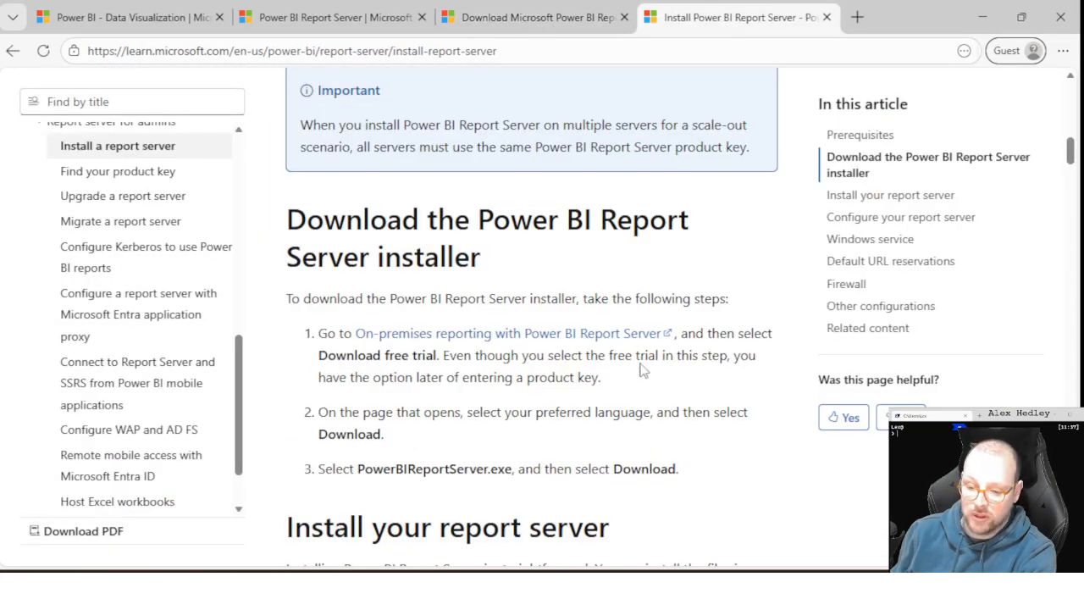
mouse_move(189, 591)
left_click(306, 522)
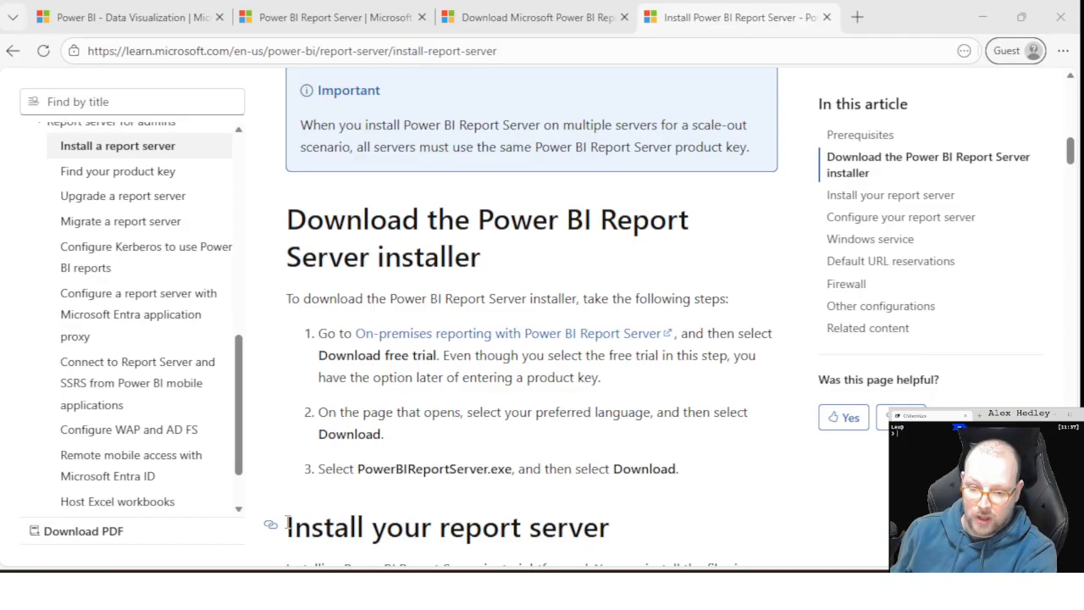
mouse_move(148, 590)
left_click(128, 554)
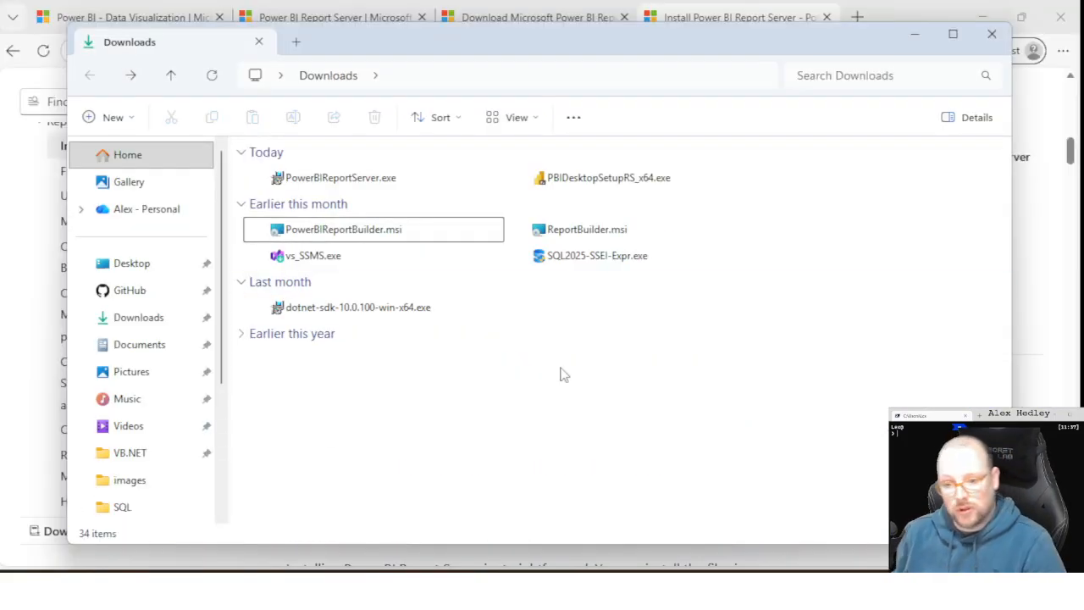
left_click(340, 180)
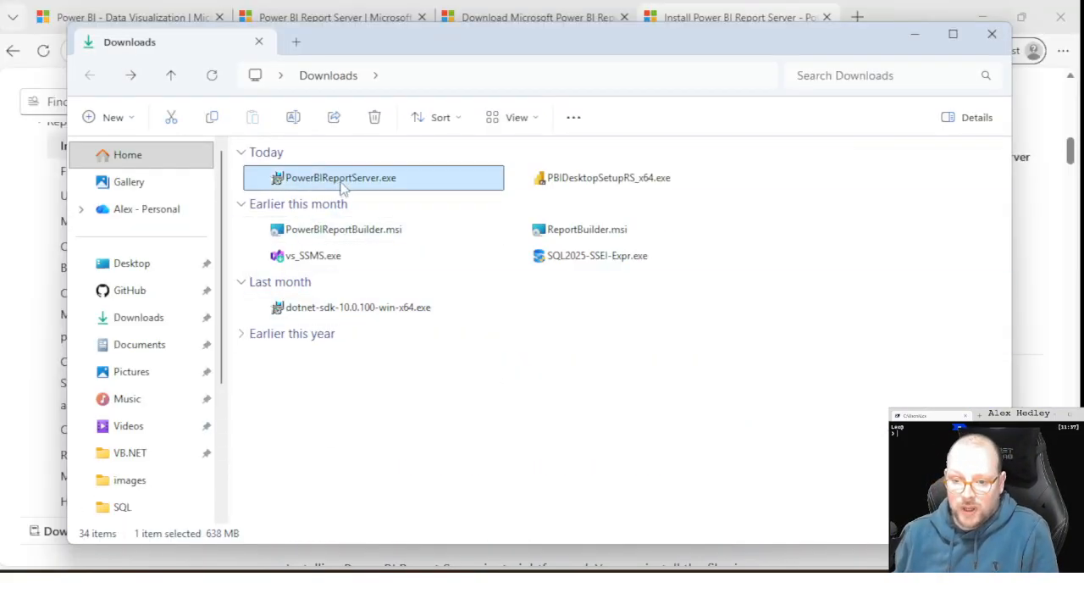
left_click(630, 191)
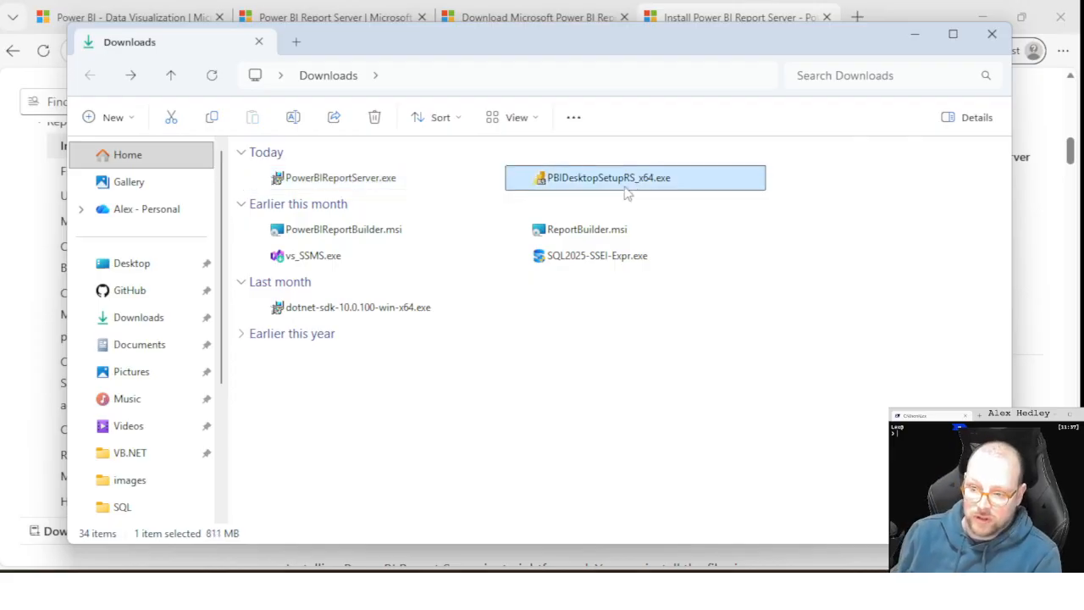
left_click(347, 185)
double_click(330, 182)
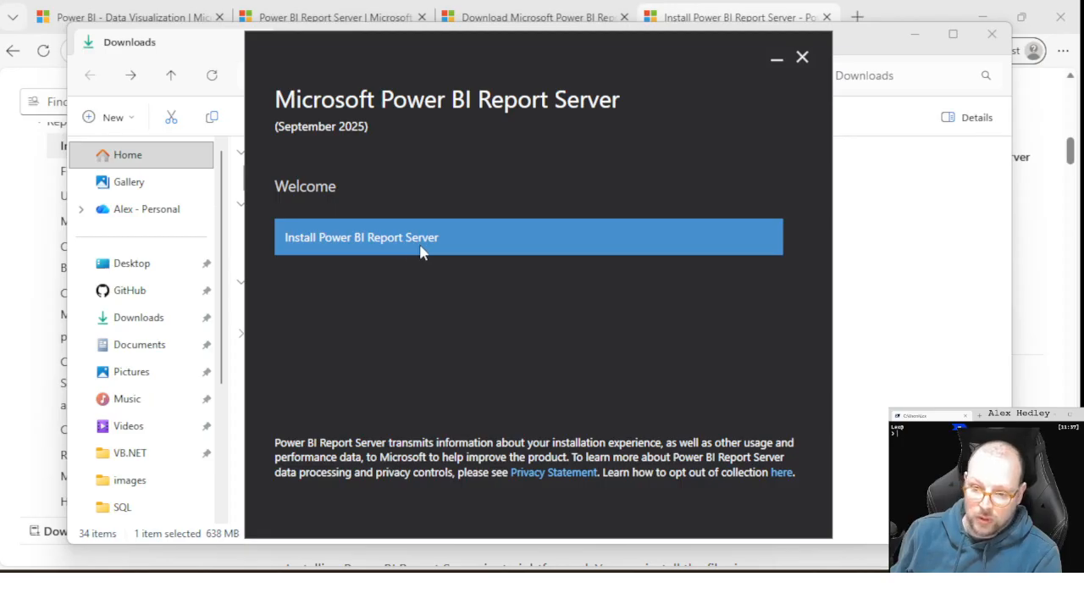
- Begin the Power BI Report Server setup with the free Developer edition and accept the license terms
left_click(460, 251)
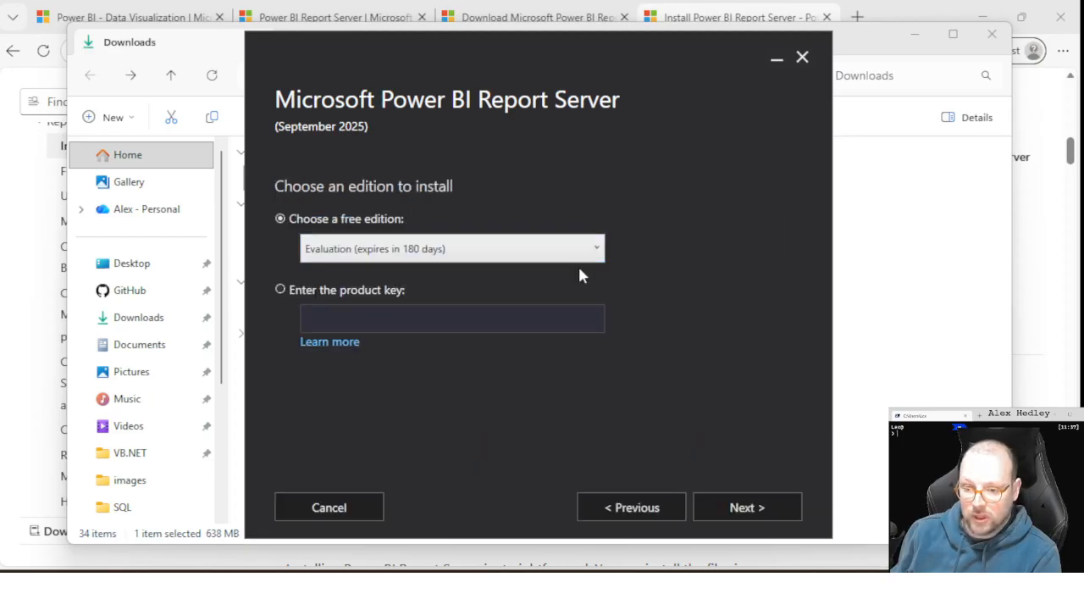
left_click(505, 256)
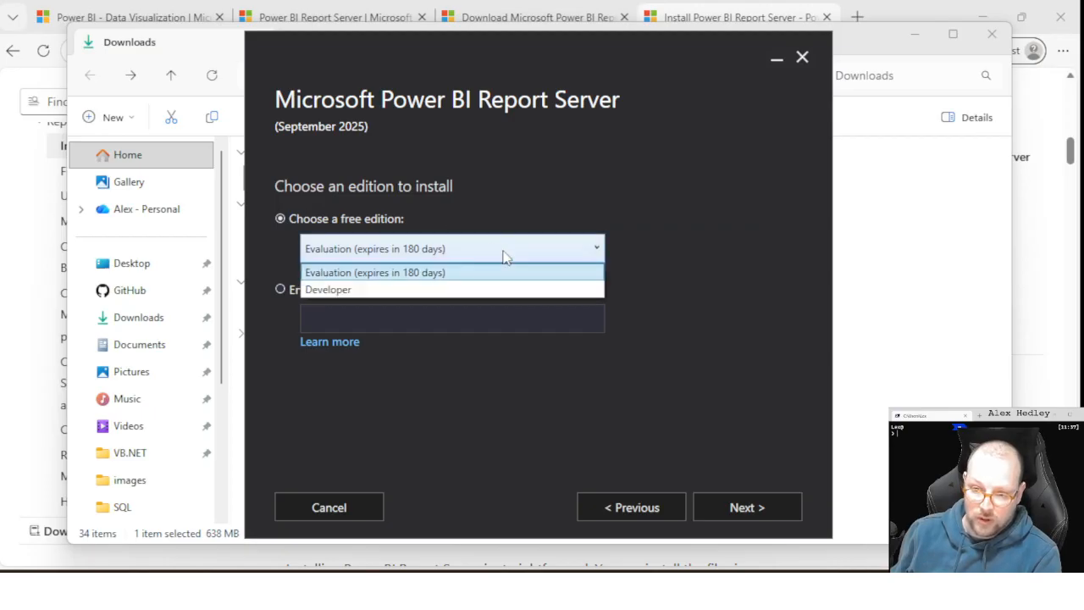
left_click(373, 291)
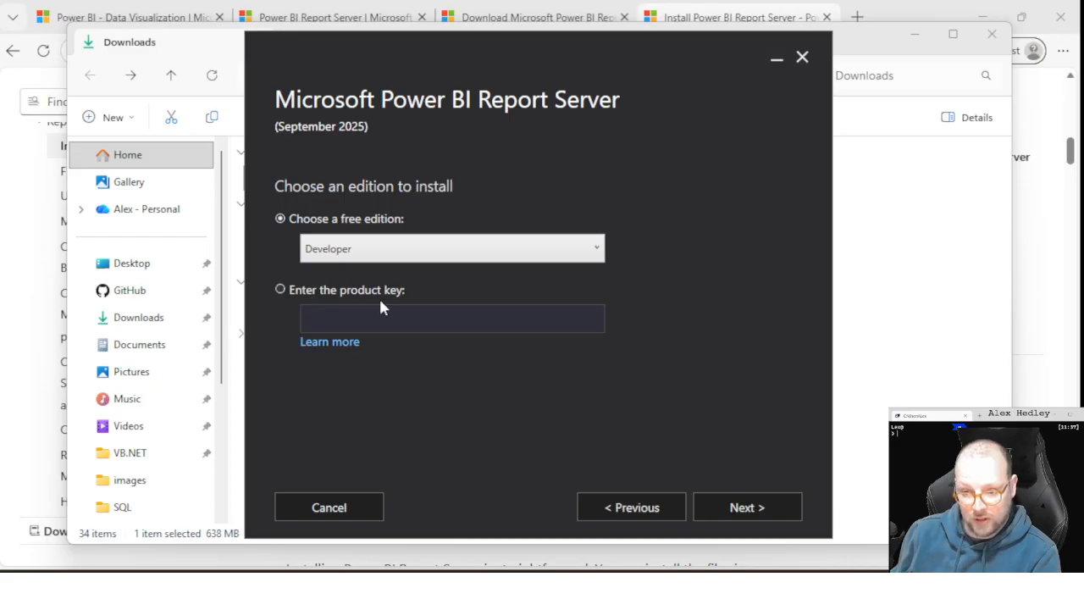
left_click(749, 514)
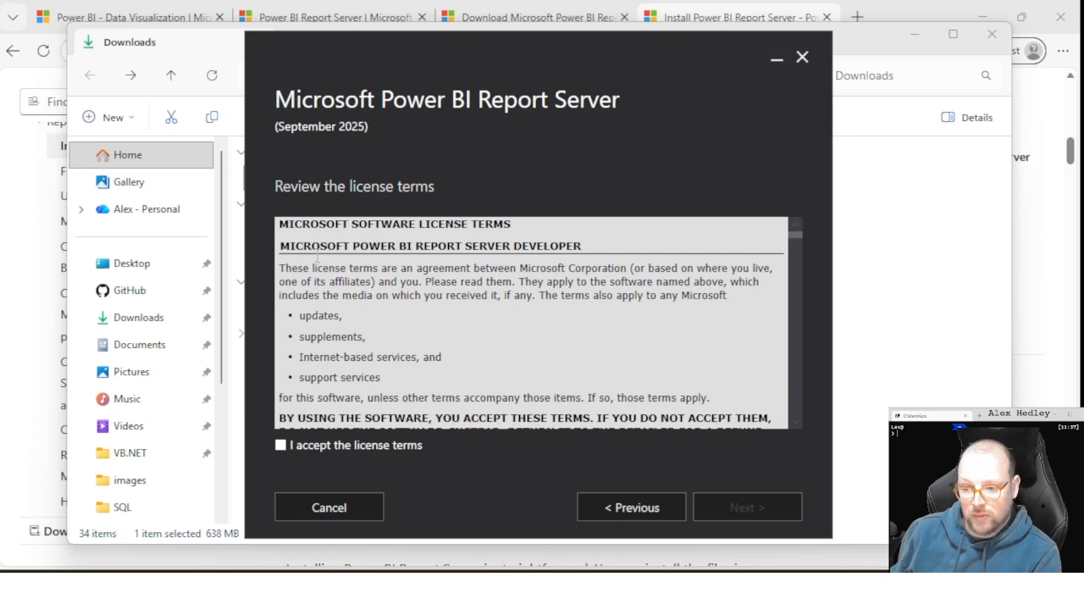
left_click(391, 445)
left_click(764, 516)
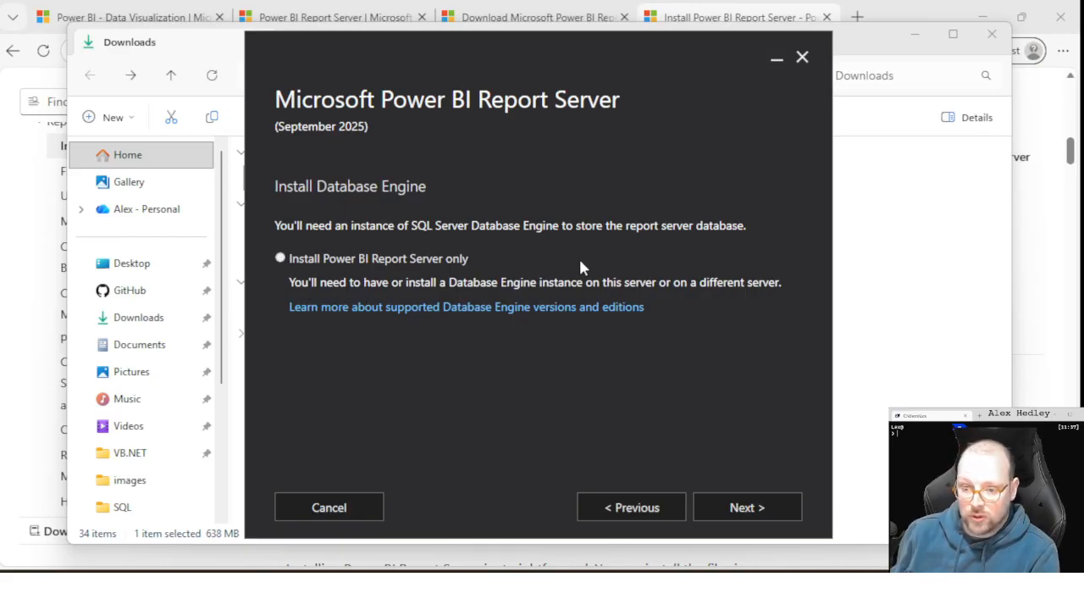
- Choose to install Power BI Report Server only, start the installation in the default location and approve the elevation request
left_click(374, 260)
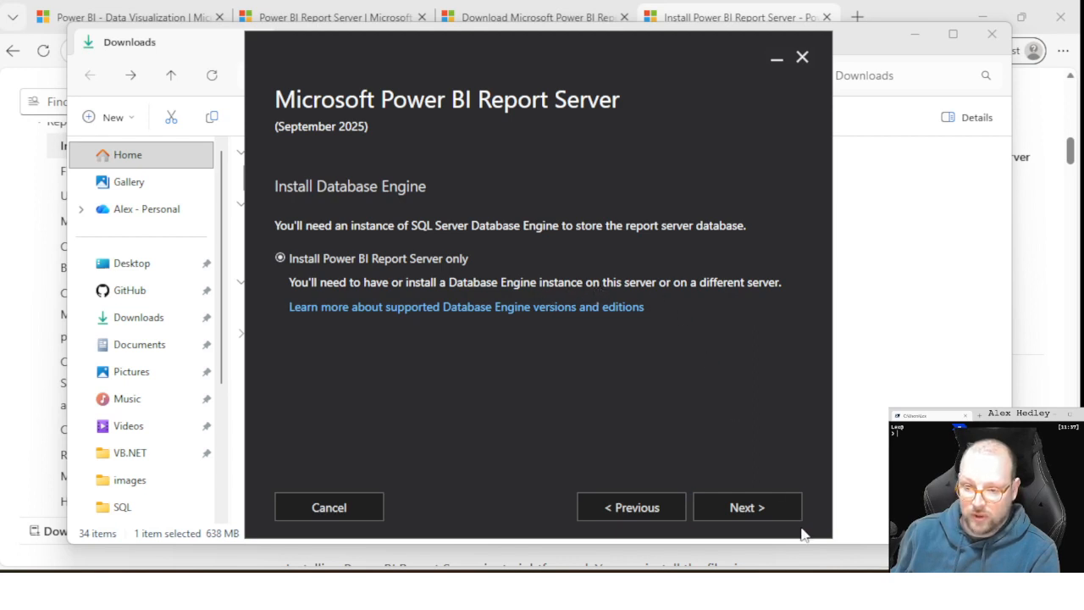
left_click(769, 512)
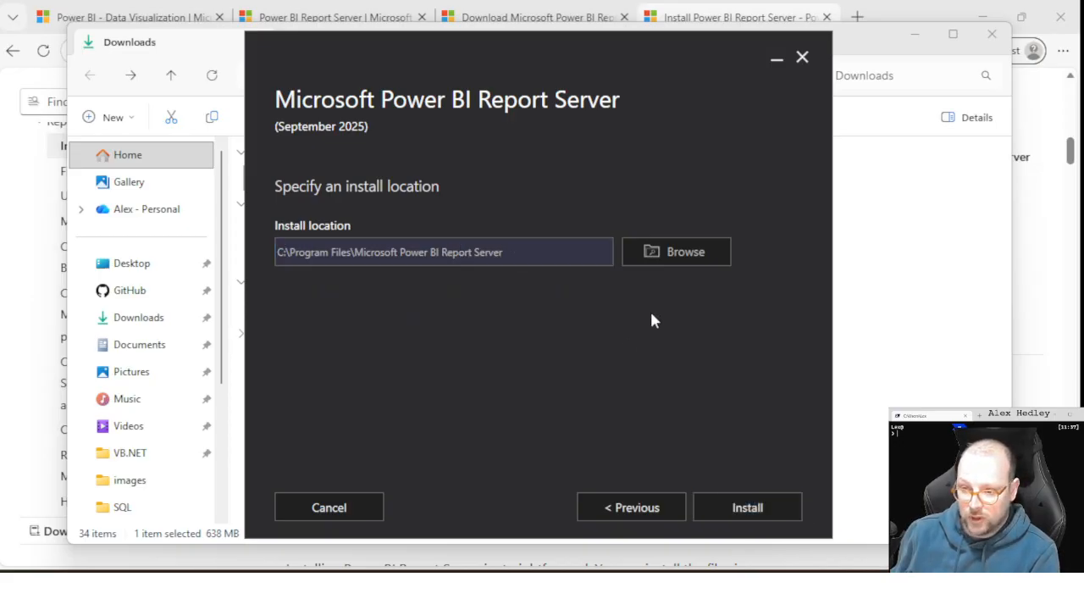
left_click(741, 513)
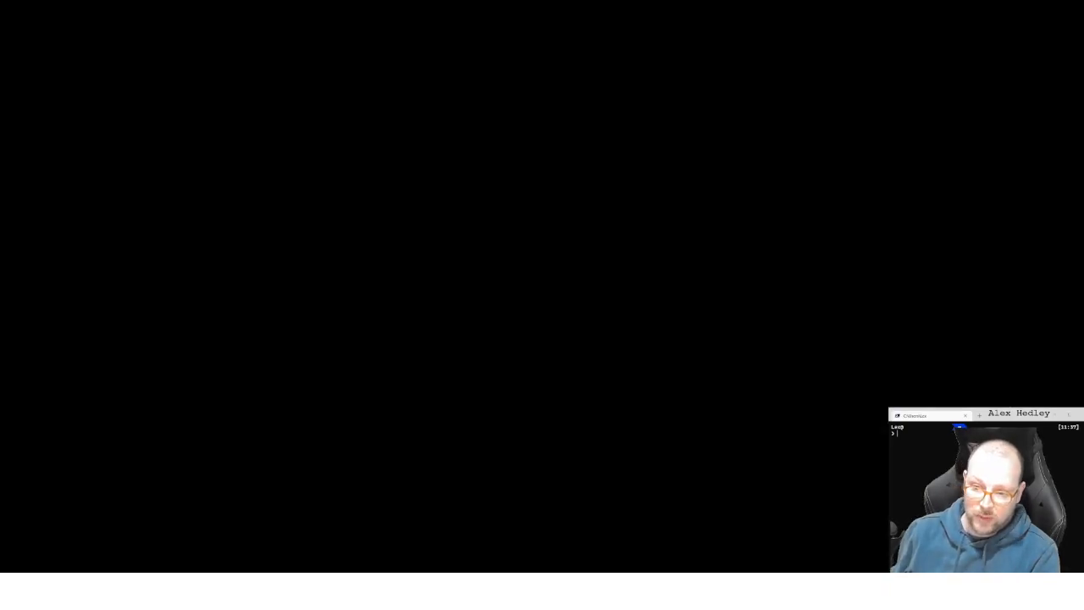
left_click(495, 373)
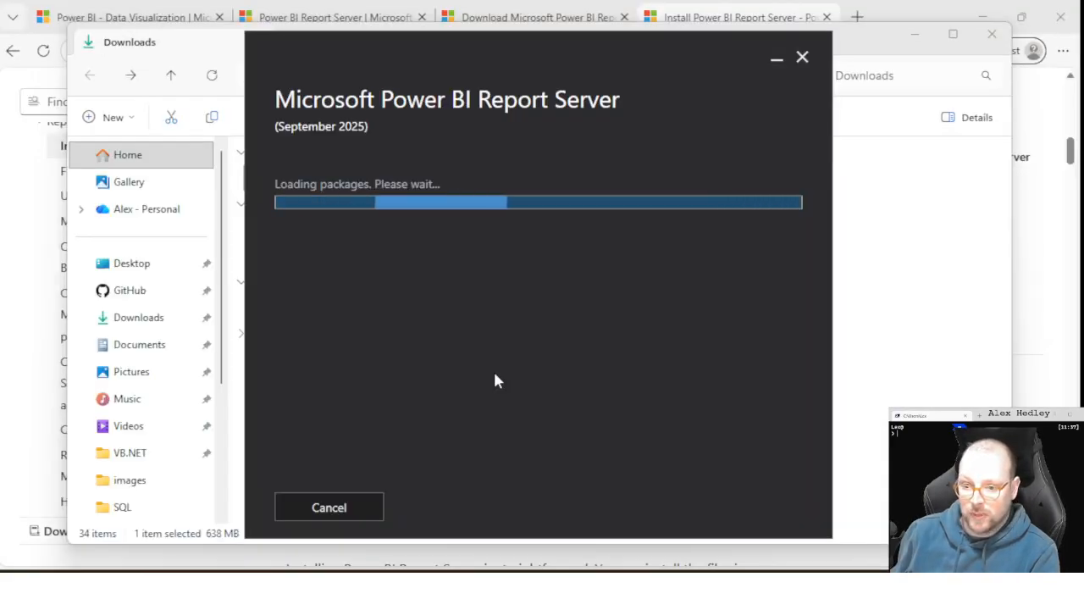